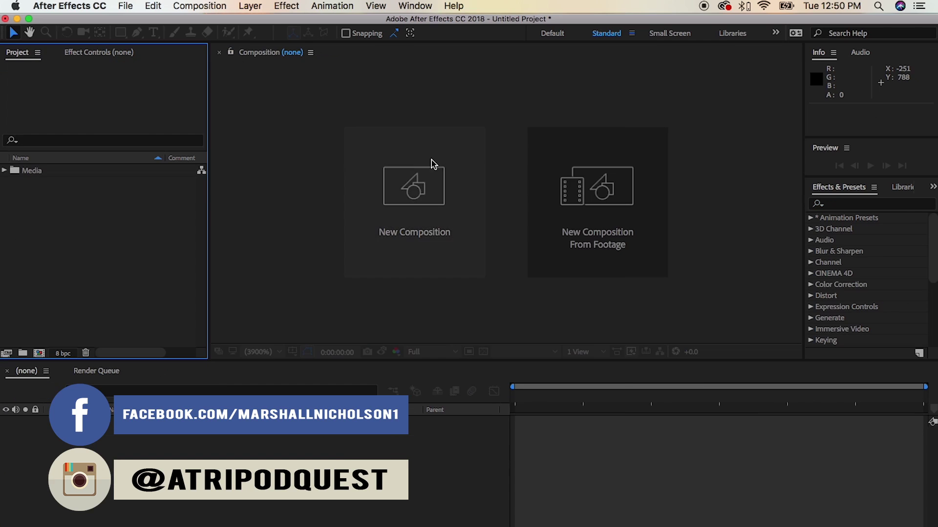
Step: Make a new 8-second HDTV 1080 29.97 comp, renaming Comp 1 to 'Zoom Transition'
{"action": "left_click", "coordinate": [432, 164]}
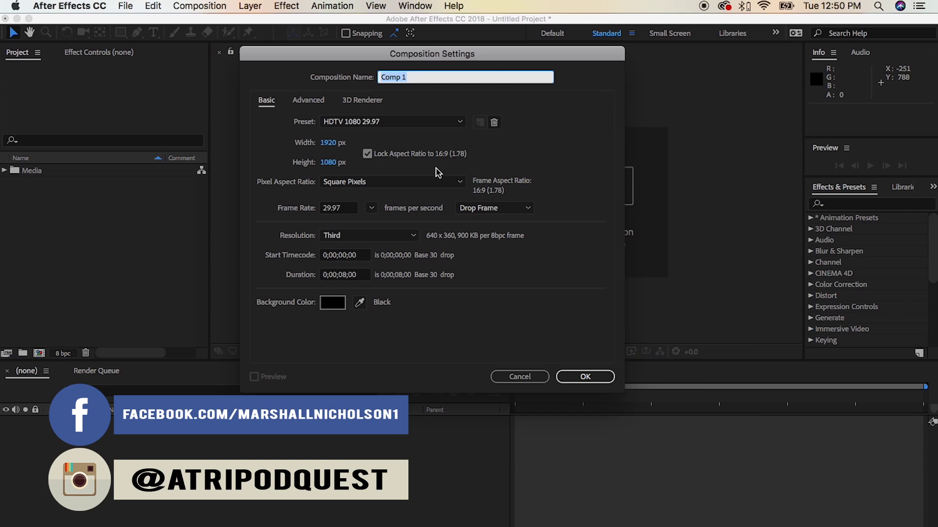
{"action": "left_click", "coordinate": [423, 77]}
{"action": "left_click_drag", "start_coordinate": [423, 77], "coordinate": [362, 73]}
{"action": "key", "text": "BackSpace"}
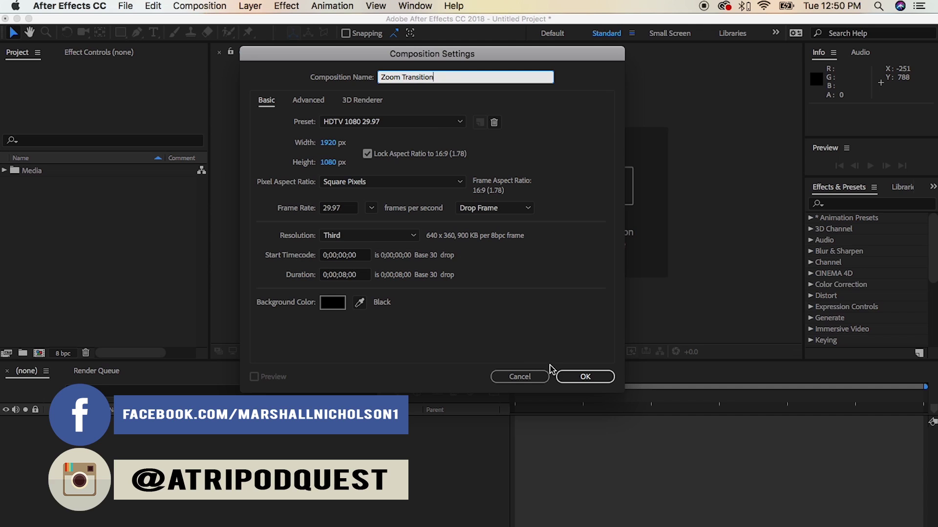
{"action": "left_click", "coordinate": [573, 378]}
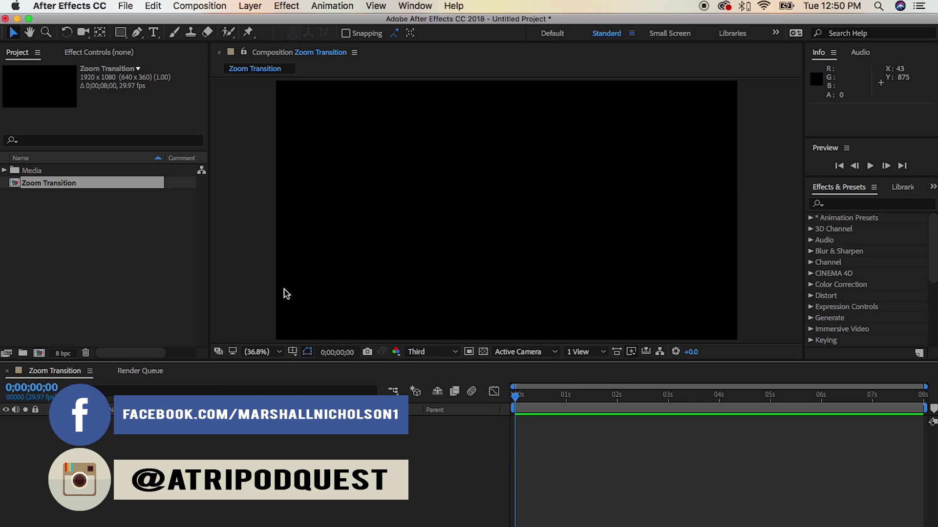
Step: Drag FordhamBookFlip.mov and HeartInPark.MOV from the Media folder into the timeline, aligned at comp start
{"action": "left_click", "coordinate": [141, 254]}
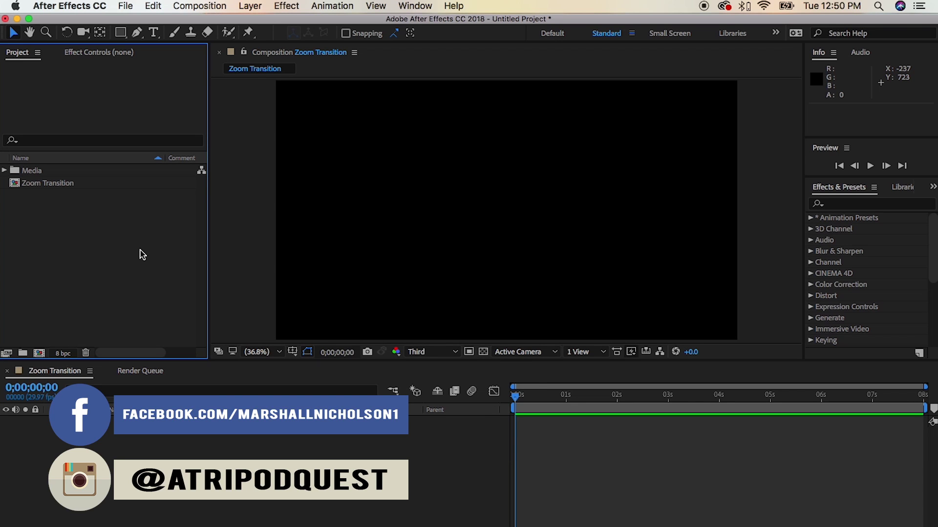
{"action": "left_click", "coordinate": [5, 171]}
{"action": "left_click", "coordinate": [33, 183]}
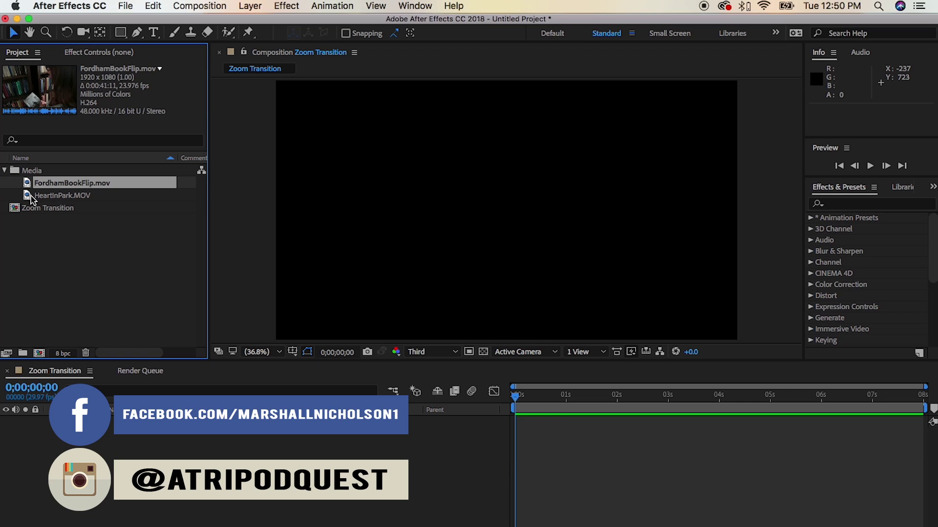
{"action": "left_click", "coordinate": [29, 196], "text": "shift"}
{"action": "left_click_drag", "start_coordinate": [29, 195], "coordinate": [131, 446]}
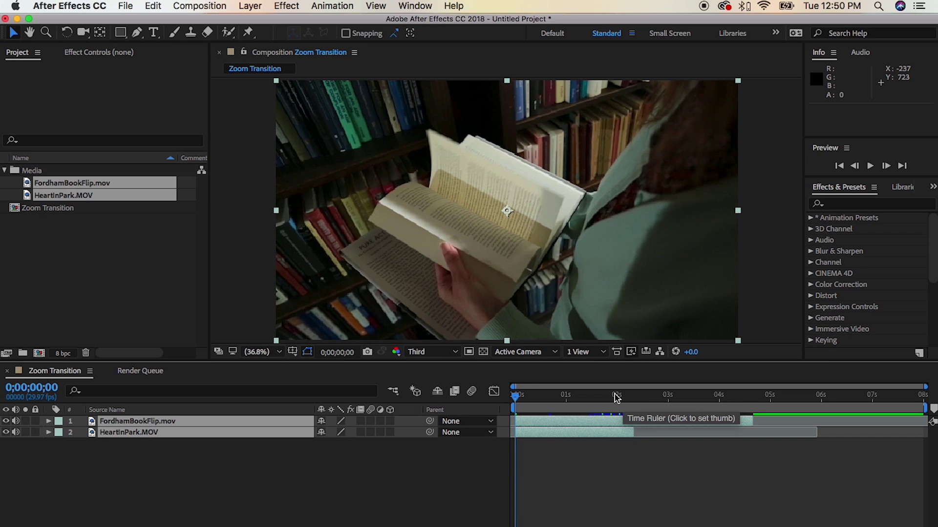
{"action": "mouse_move", "coordinate": [585, 436]}
{"action": "left_mouse_down"}
{"action": "mouse_move", "coordinate": [657, 438]}
{"action": "mouse_move", "coordinate": [582, 446]}
{"action": "left_mouse_up"}
{"action": "left_click", "coordinate": [585, 474]}
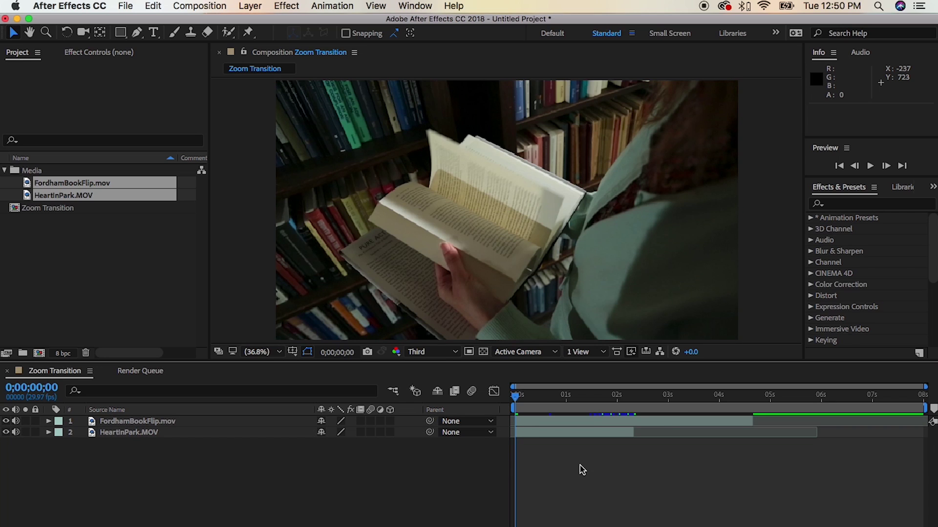
Step: Trim FordhamBookFlip to end at 0;00;02;09 and slide HeartInPark to start at 0;00;02;10
{"action": "left_click", "coordinate": [633, 397]}
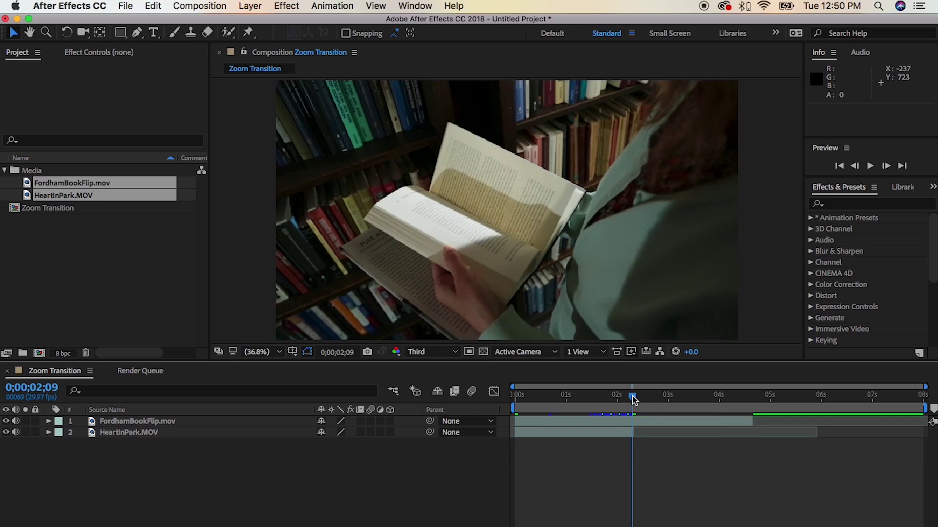
{"action": "left_click", "coordinate": [637, 422]}
{"action": "key", "text": "alt+bracketright"}
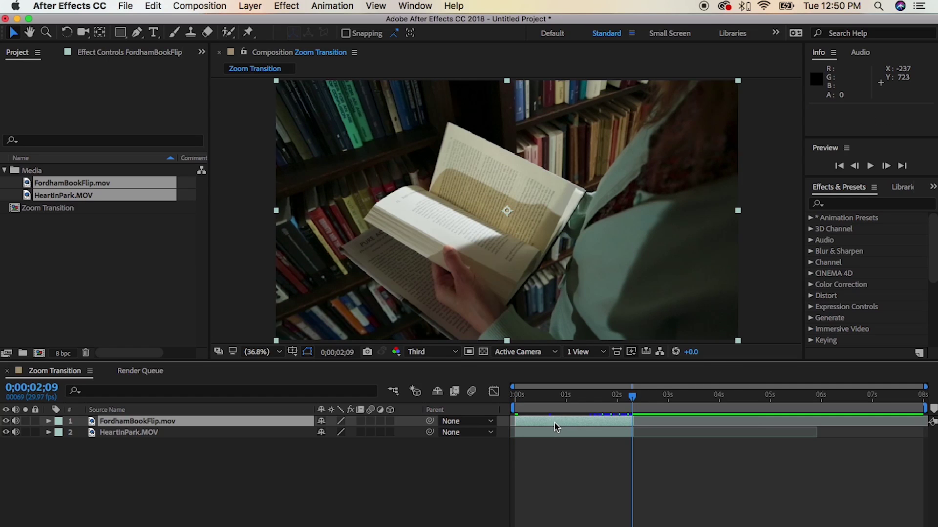
{"action": "left_click_drag", "start_coordinate": [555, 433], "coordinate": [673, 439]}
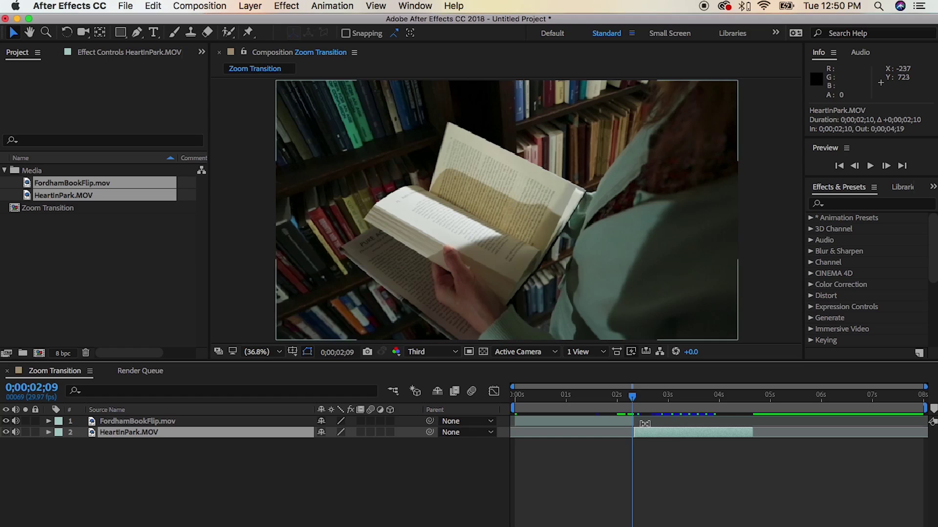
{"action": "left_click", "coordinate": [630, 423]}
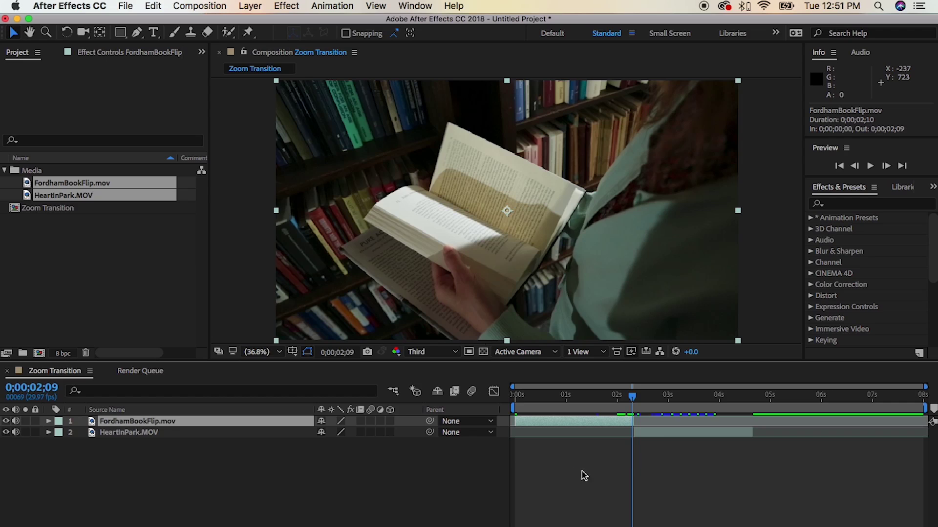
Step: Add Adjustment Layer 1 on top of the clips from Layer > New
{"action": "left_click", "coordinate": [247, 7]}
{"action": "mouse_move", "coordinate": [254, 21]}
{"action": "left_click", "coordinate": [460, 100]}
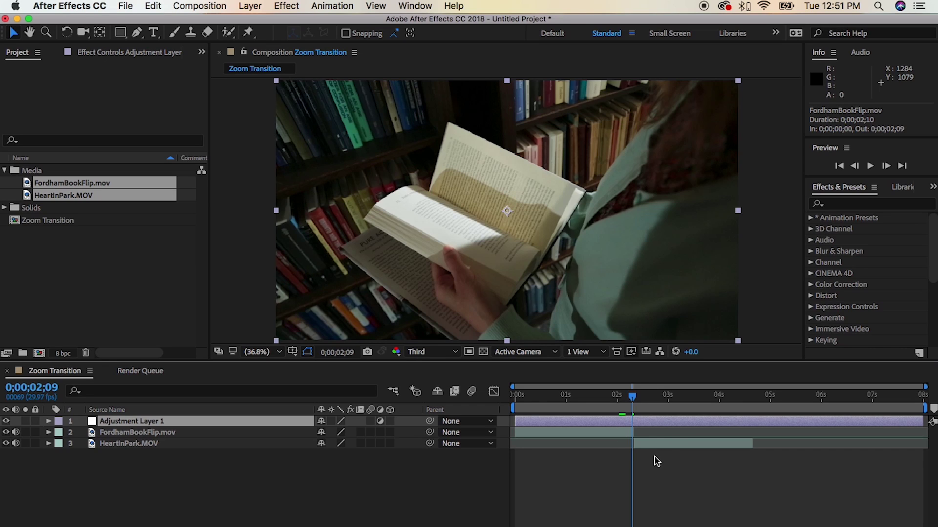
Step: Search 'tran' in Effects & Presets and apply Transform to Adjustment Layer 1
{"action": "left_click", "coordinate": [844, 205]}
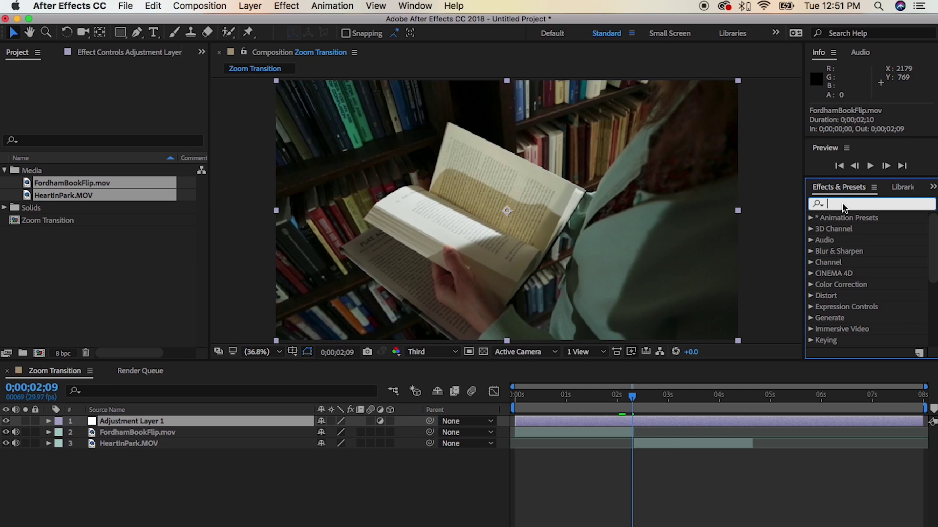
{"action": "type", "text": "tran"}
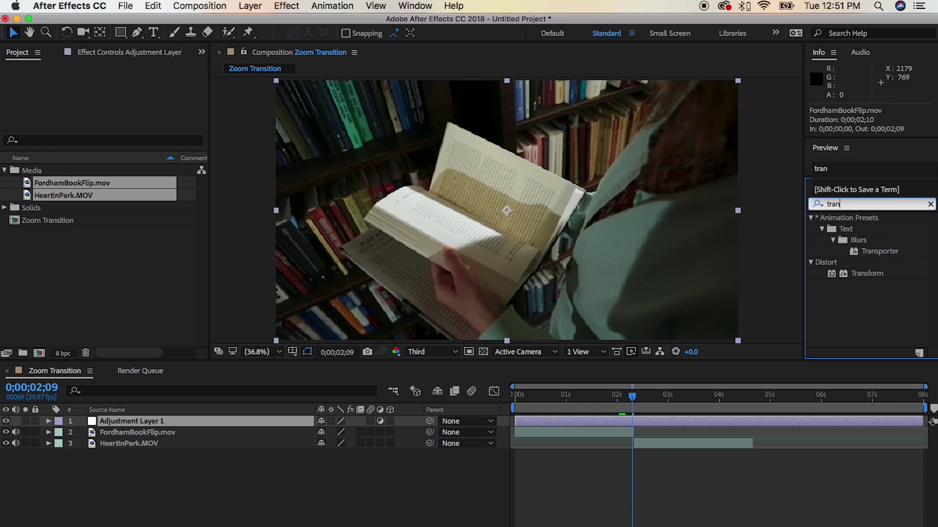
{"action": "left_click", "coordinate": [843, 274]}
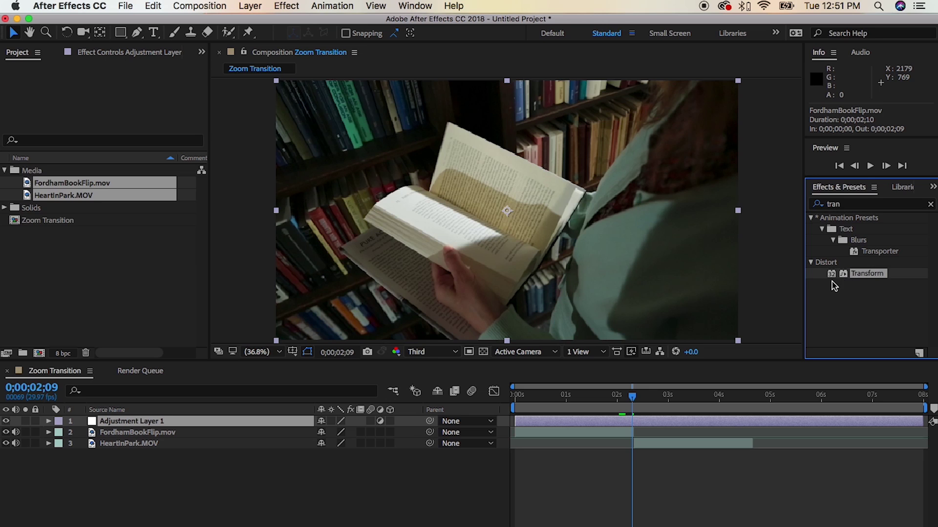
{"action": "left_click_drag", "start_coordinate": [835, 274], "coordinate": [629, 423]}
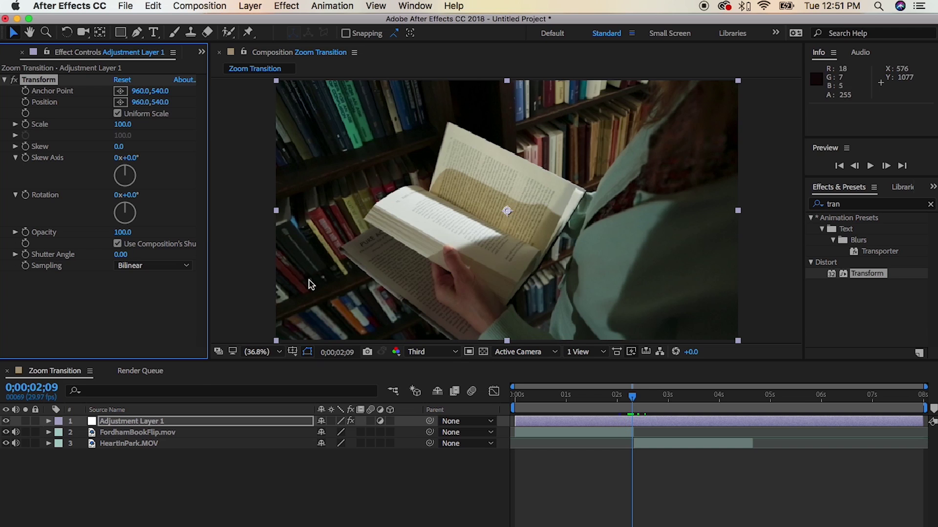
Step: Enable Scale keyframing at 100 on Adjustment Layer 1's Transform, from 0;00;02;05 to 0;00;02;09
{"action": "left_click", "coordinate": [630, 434]}
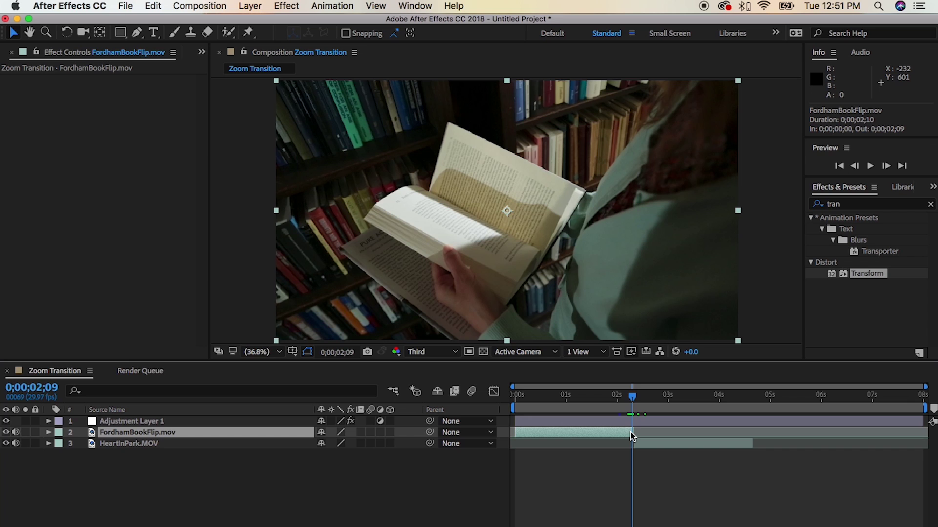
{"action": "key", "text": "Page_Up"}
{"action": "key", "text": "Page_Up"}
{"action": "key", "text": "Page_Up"}
{"action": "key", "text": "Page_Up"}
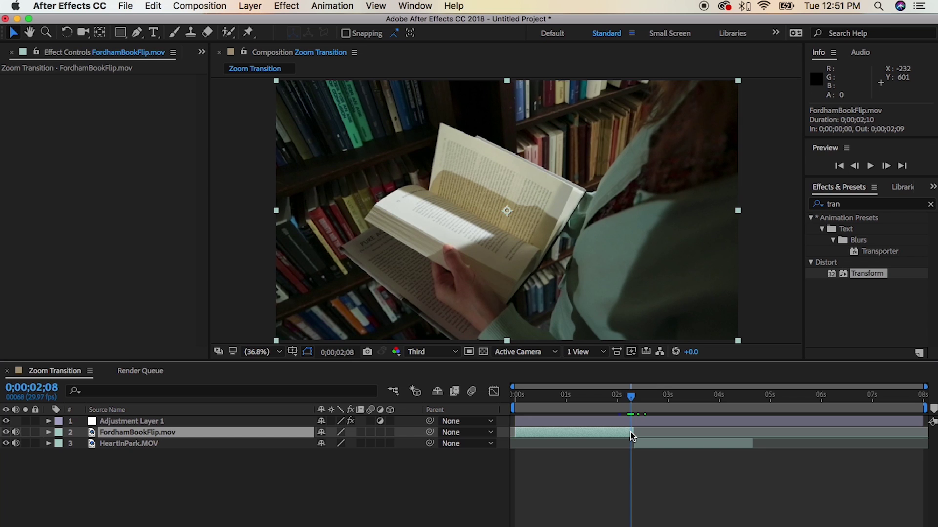
{"action": "left_click", "coordinate": [627, 419]}
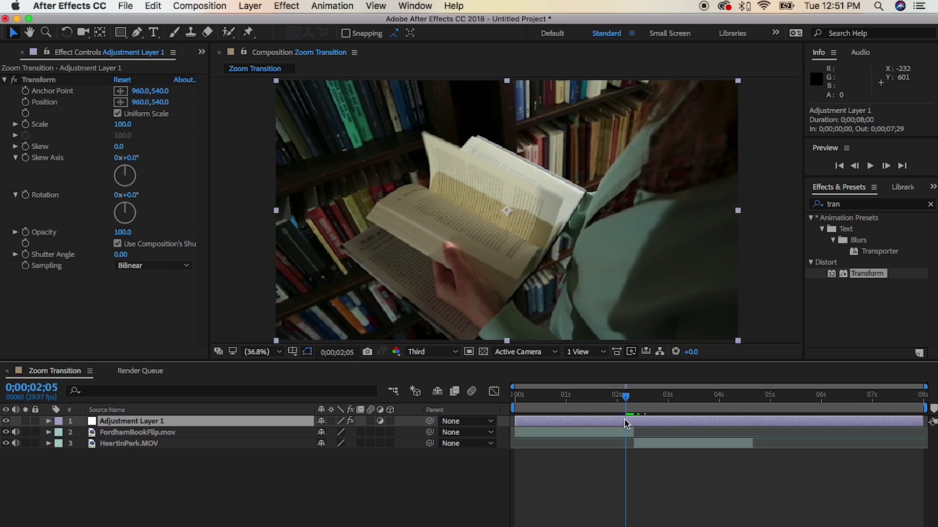
{"action": "left_click", "coordinate": [25, 125]}
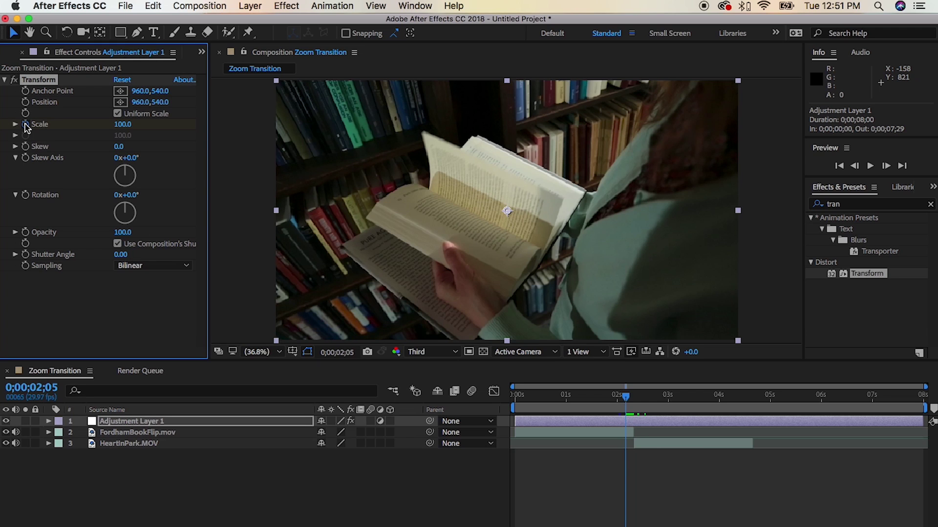
{"action": "key", "text": "Page_Down"}
{"action": "key", "text": "Page_Down"}
{"action": "key", "text": "Page_Down"}
{"action": "key", "text": "Page_Down"}
{"action": "left_click", "coordinate": [25, 126]}
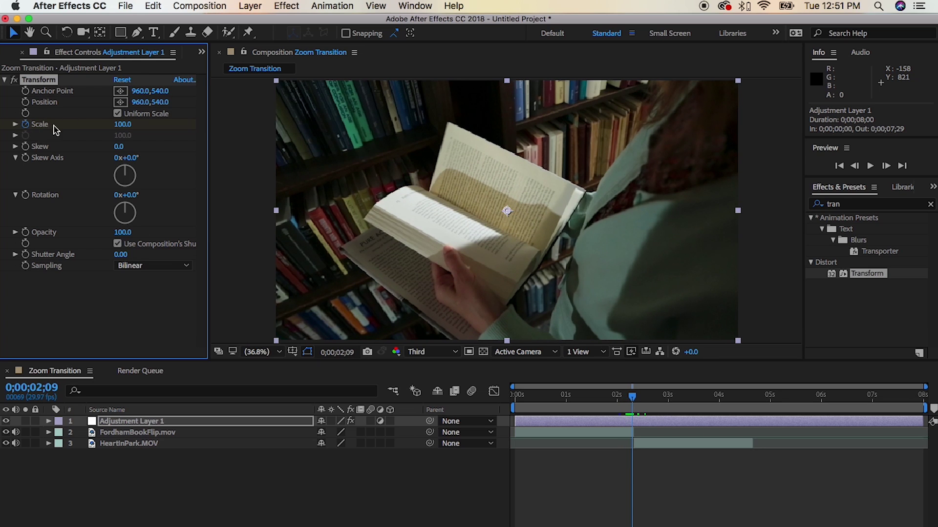
Step: Keyframe Transform Scale at 300 on the 0;00;02;09 cut and reveal the keyframes with U
{"action": "left_click", "coordinate": [123, 125]}
{"action": "type", "text": "300"}
{"action": "key", "text": "Return"}
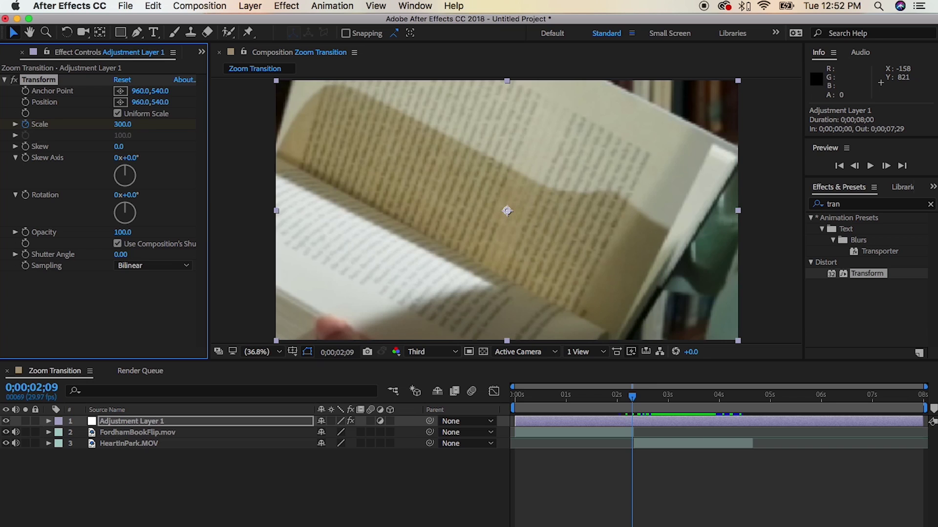
{"action": "left_click", "coordinate": [639, 426]}
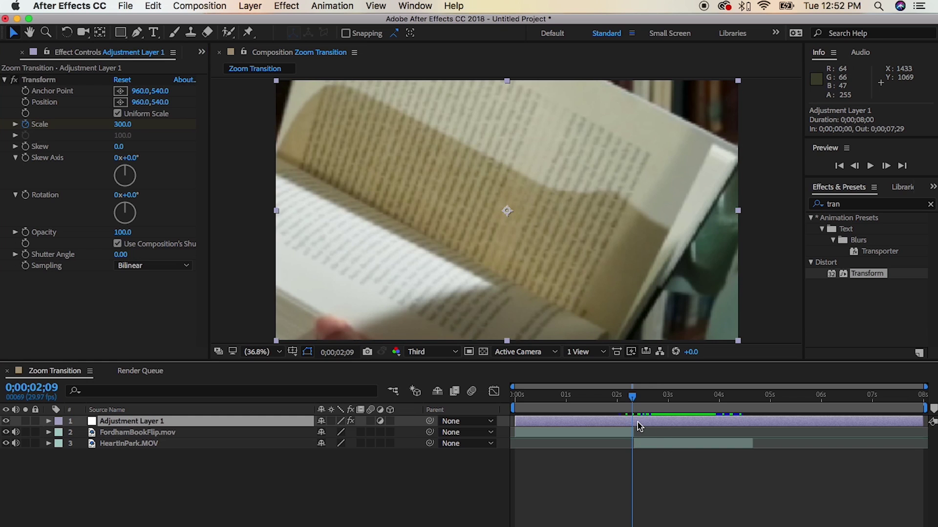
{"action": "key", "text": "u"}
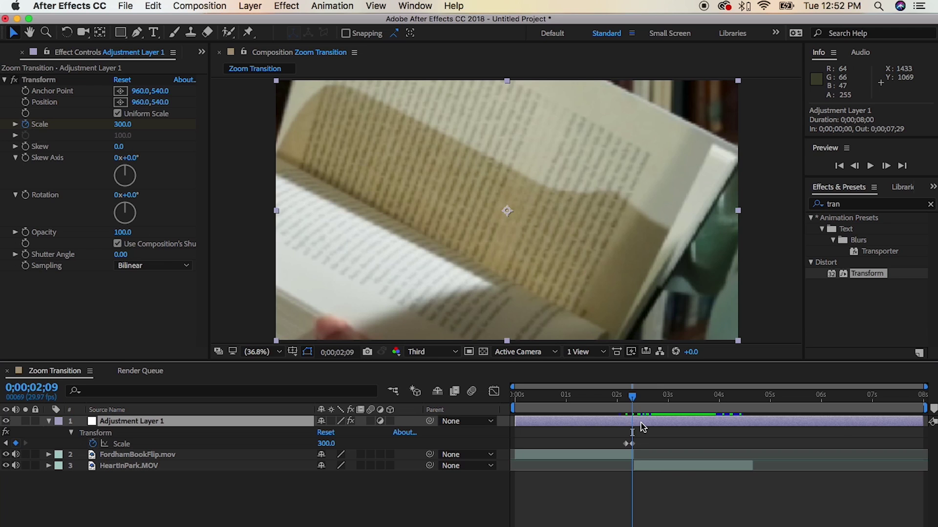
{"action": "key", "text": "Page_Down"}
{"action": "key", "text": "Page_Down"}
{"action": "key", "text": "Page_Down"}
{"action": "key", "text": "Page_Down"}
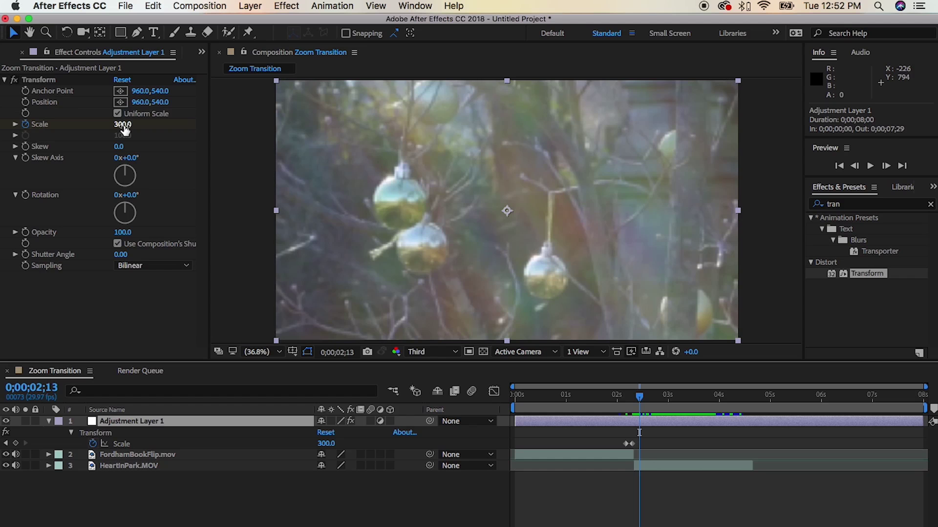
Step: Keyframe Scale down to 50 at 0;00;02;13, then back to 100 at 0;00;02;17
{"action": "left_click_drag", "start_coordinate": [123, 125], "coordinate": [65, 130]}
{"action": "left_click_drag", "start_coordinate": [125, 129], "coordinate": [89, 129]}
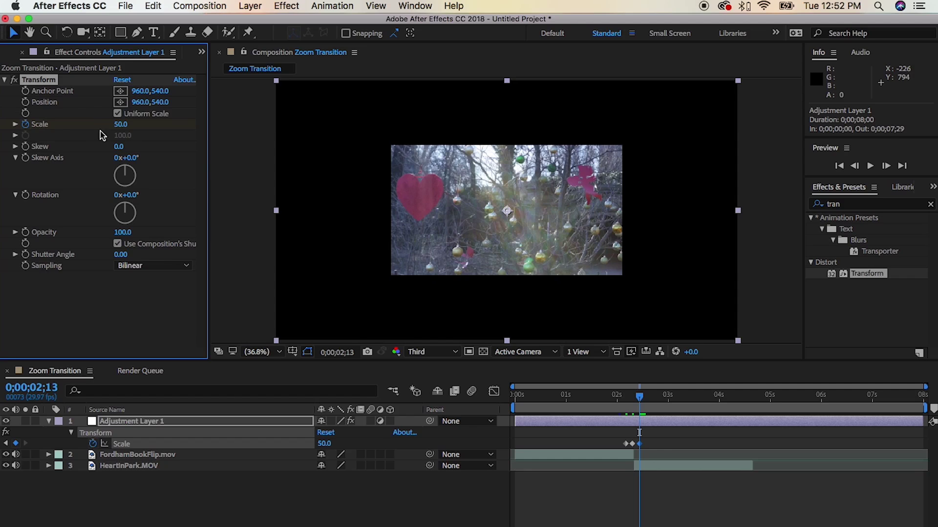
{"action": "left_click", "coordinate": [639, 426]}
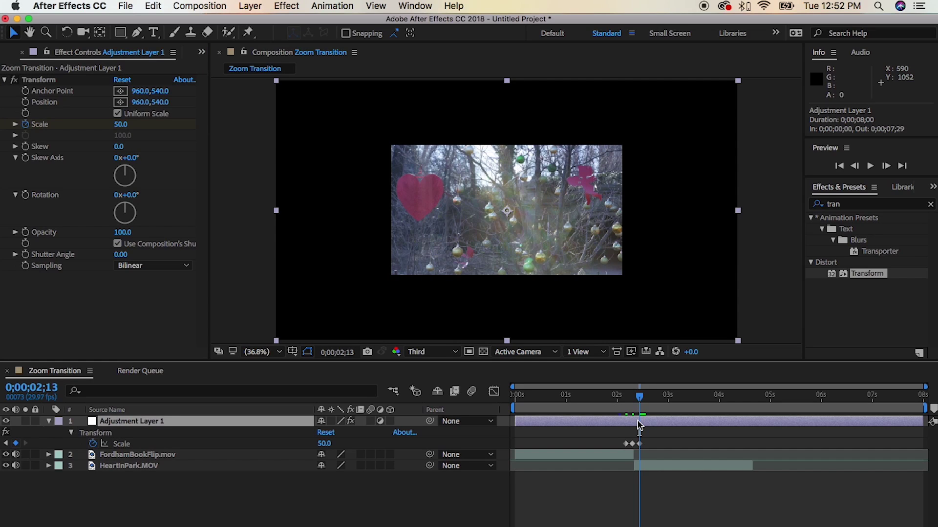
{"action": "key", "text": "Page_Down"}
{"action": "key", "text": "Page_Down"}
{"action": "key", "text": "Page_Down"}
{"action": "key", "text": "Page_Down"}
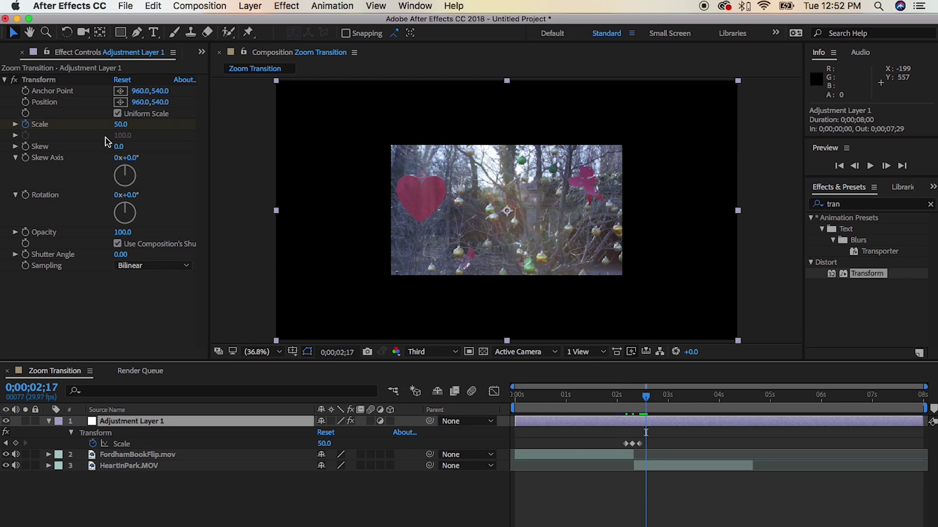
{"action": "left_click", "coordinate": [120, 125]}
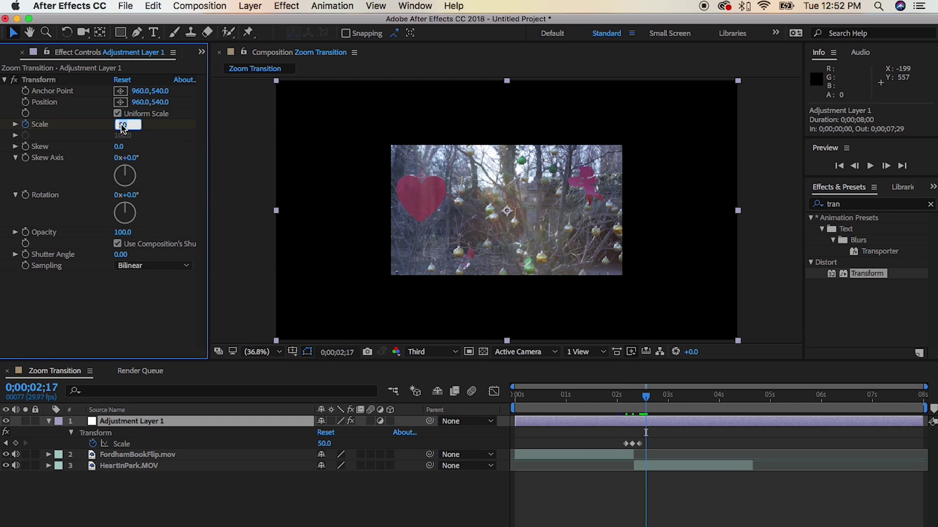
{"action": "type", "text": "100"}
{"action": "key", "text": "Return"}
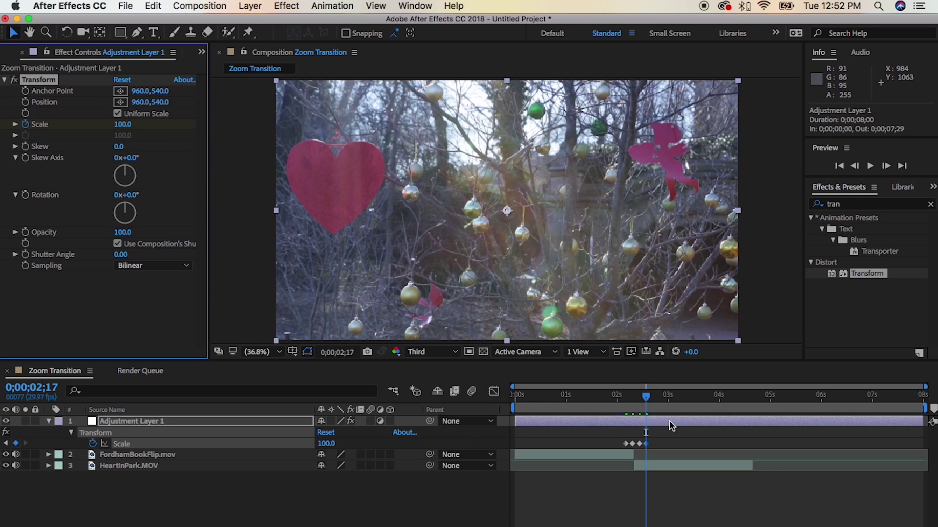
Step: Preview and scrub the transition from 0;00;02;04, then clear the effects search
{"action": "left_click", "coordinate": [623, 395]}
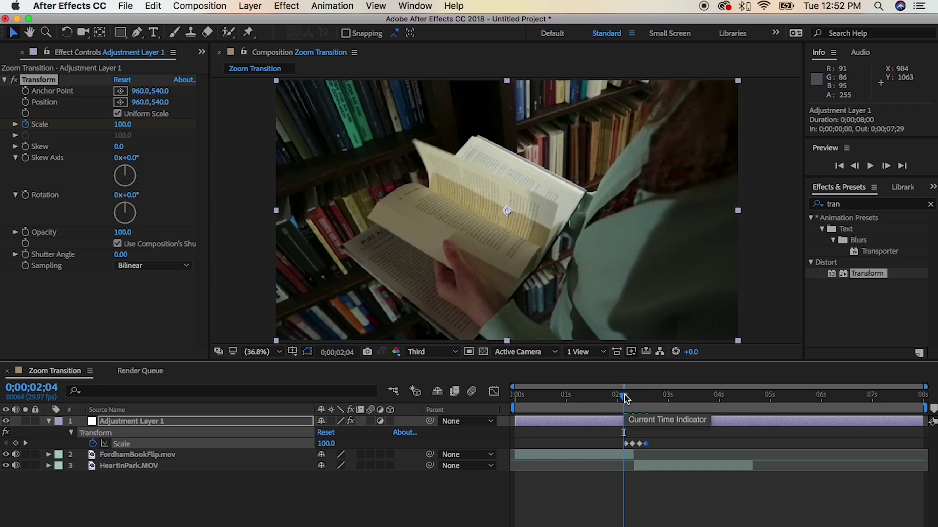
{"action": "key", "text": "space"}
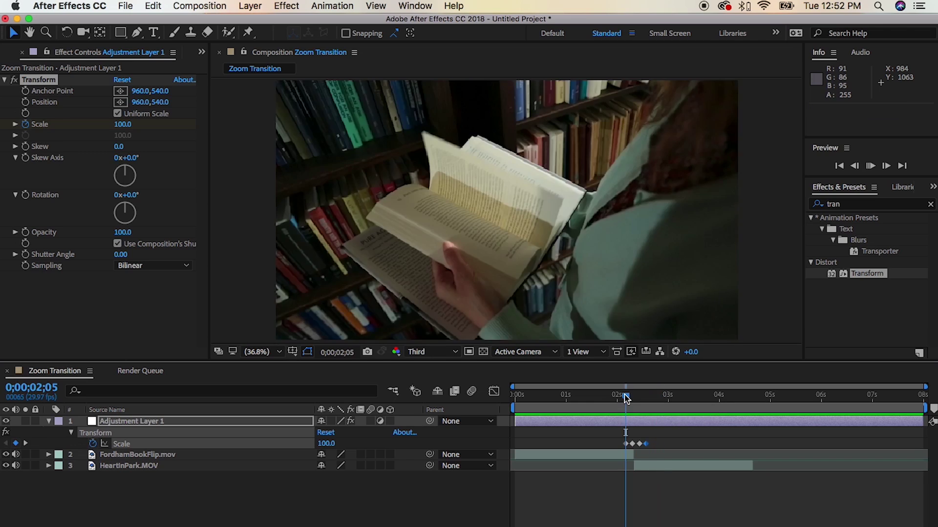
{"action": "key", "text": "space"}
{"action": "left_click_drag", "start_coordinate": [660, 398], "coordinate": [641, 403]}
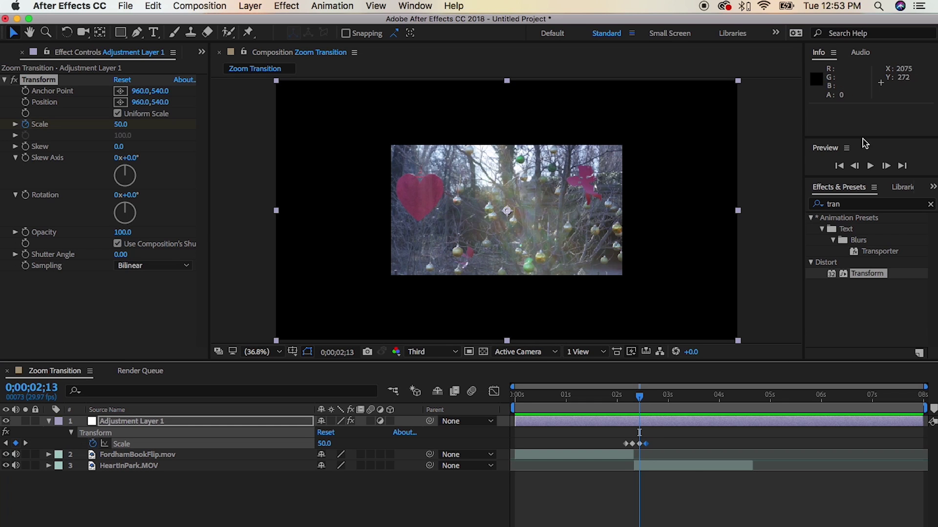
{"action": "left_click", "coordinate": [868, 206]}
{"action": "left_click", "coordinate": [931, 204]}
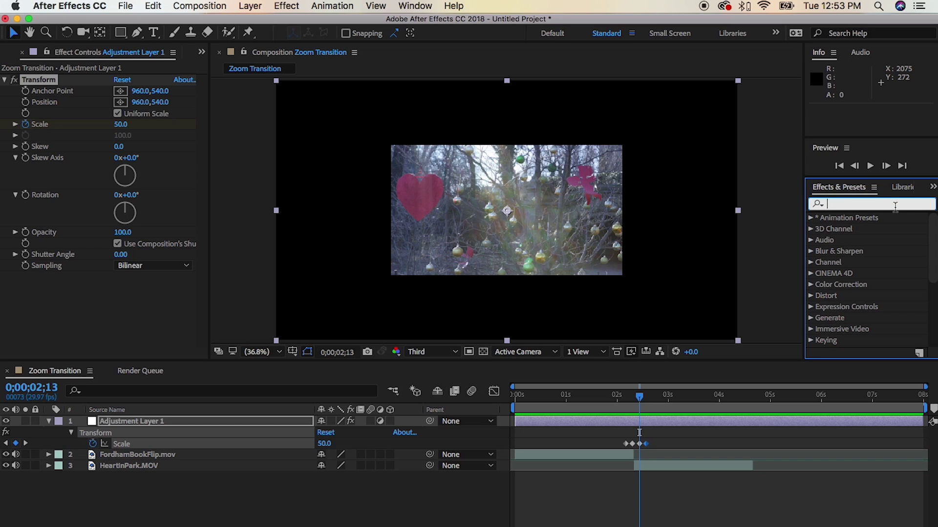
Step: Search 'mot' and apply Stylize > Motion Tile to Adjustment Layer 1
{"action": "type", "text": "moti"}
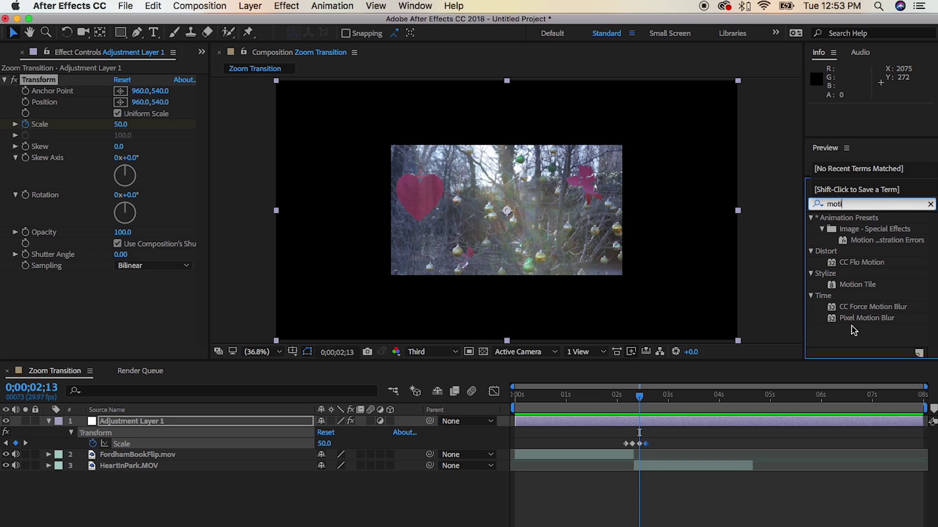
{"action": "left_click", "coordinate": [835, 285]}
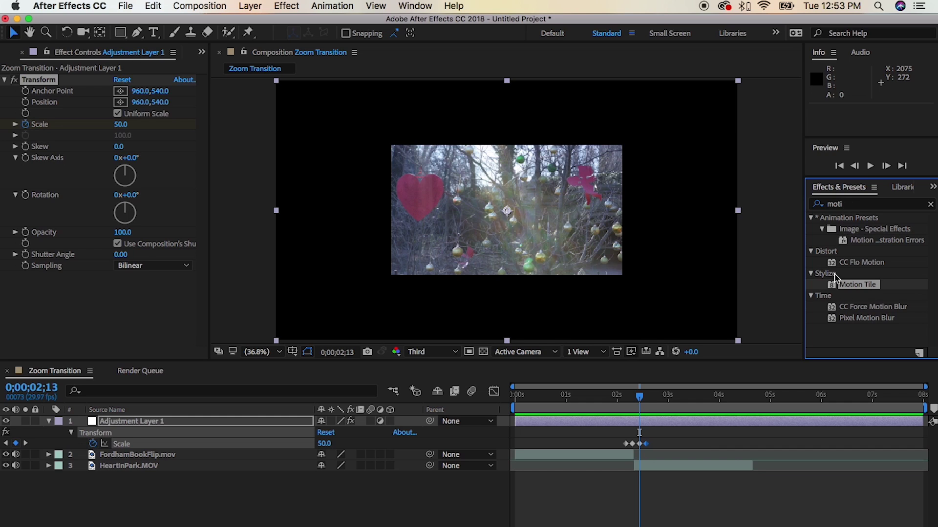
{"action": "left_click_drag", "start_coordinate": [832, 290], "coordinate": [661, 426]}
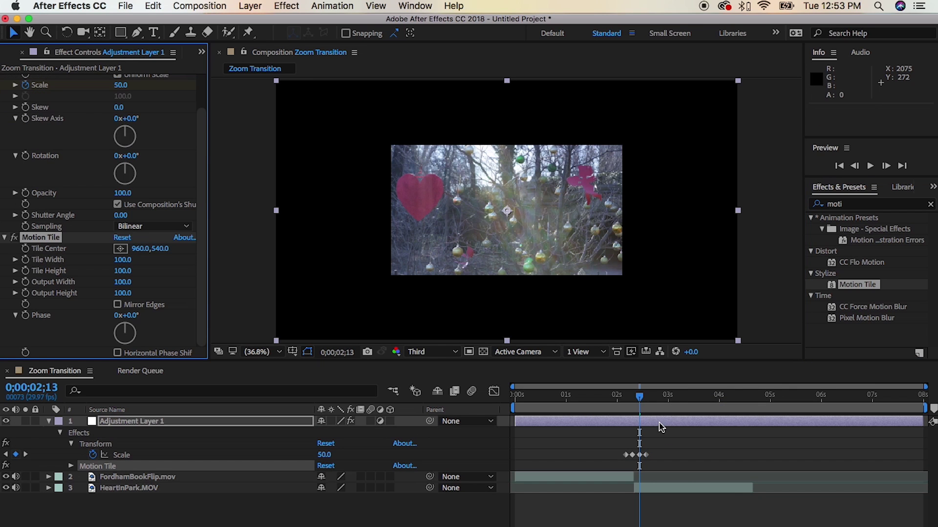
Step: Move the Motion Tile effect above Transform in Effect Controls
{"action": "left_click", "coordinate": [49, 247]}
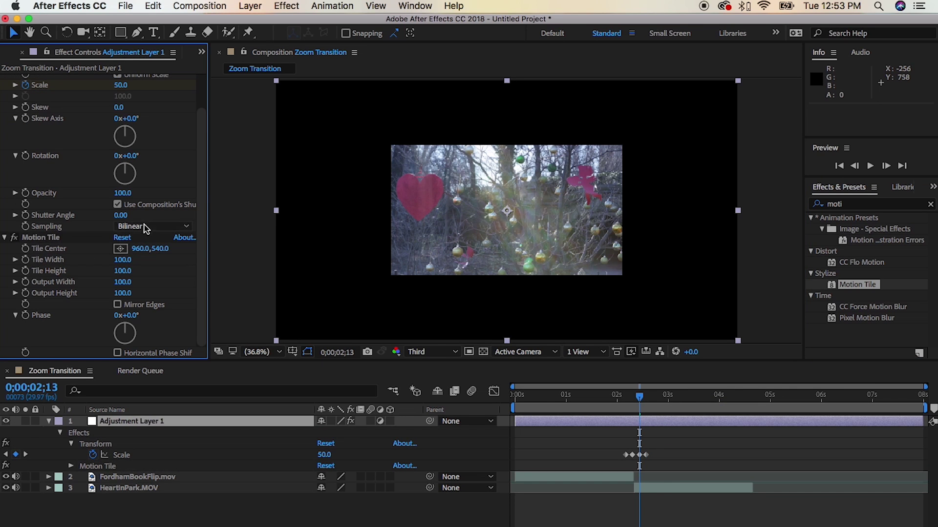
{"action": "left_click", "coordinate": [64, 238]}
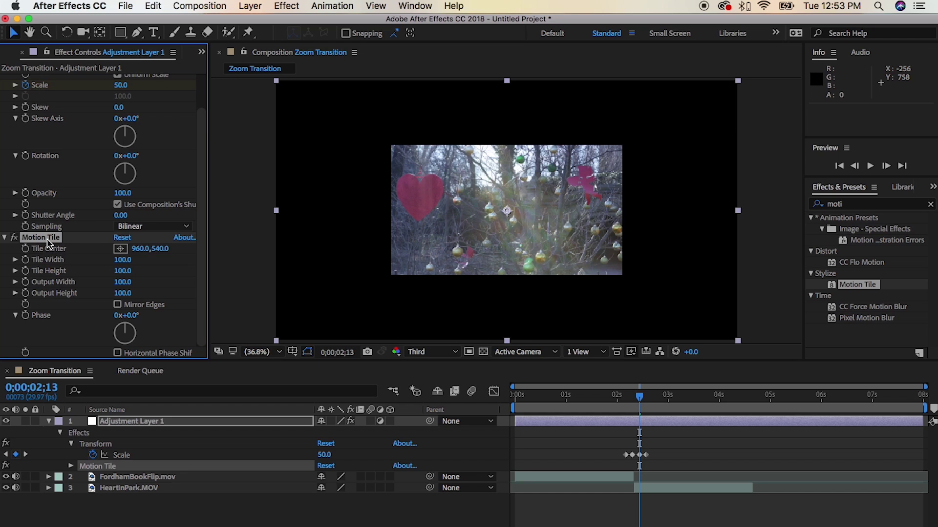
{"action": "left_click_drag", "start_coordinate": [204, 215], "coordinate": [205, 181]}
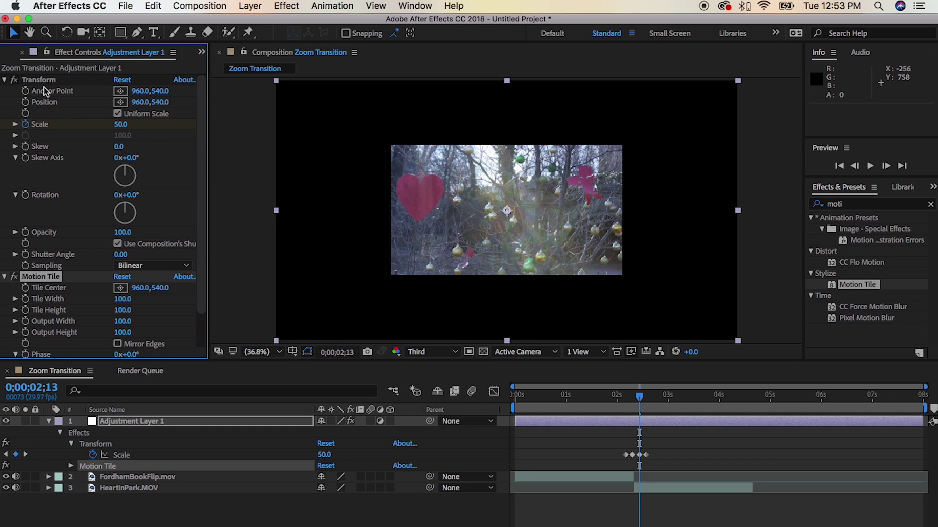
{"action": "left_click_drag", "start_coordinate": [67, 280], "coordinate": [71, 78]}
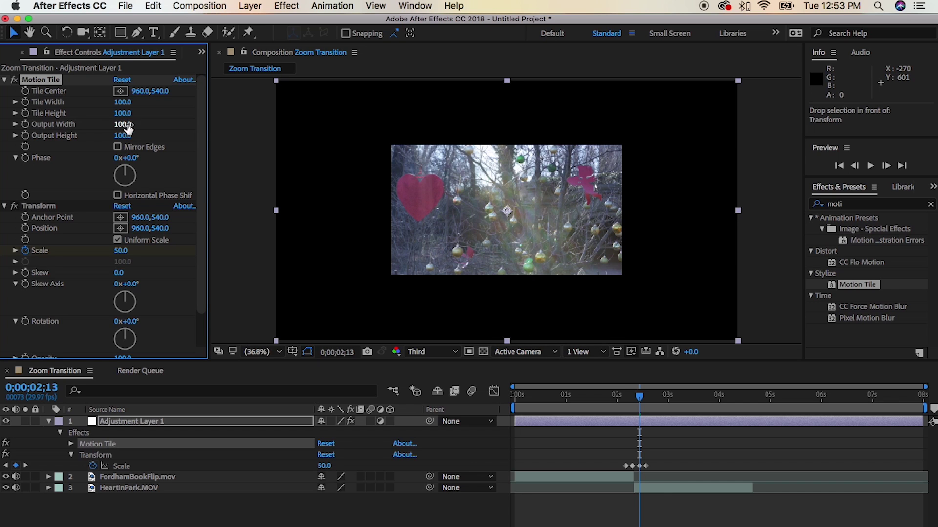
Step: Set Motion Tile Output Width to 350 and Output Height to 360 with Mirror Edges enabled
{"action": "left_click_drag", "start_coordinate": [123, 129], "coordinate": [138, 126]}
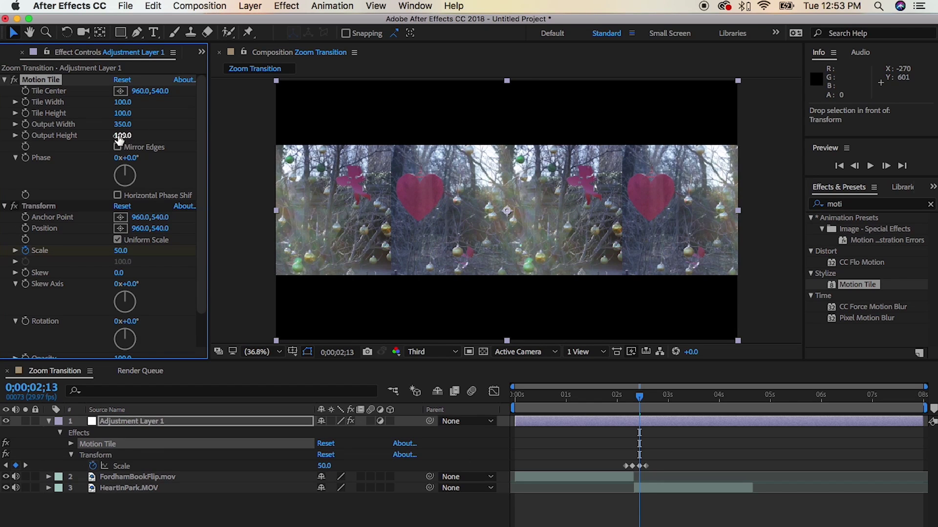
{"action": "left_click_drag", "start_coordinate": [119, 139], "coordinate": [138, 140]}
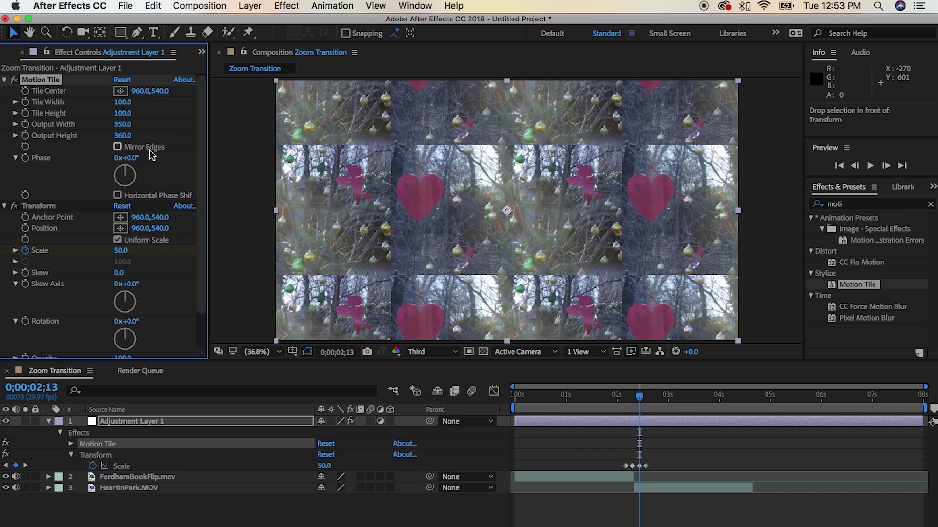
{"action": "left_click", "coordinate": [117, 147]}
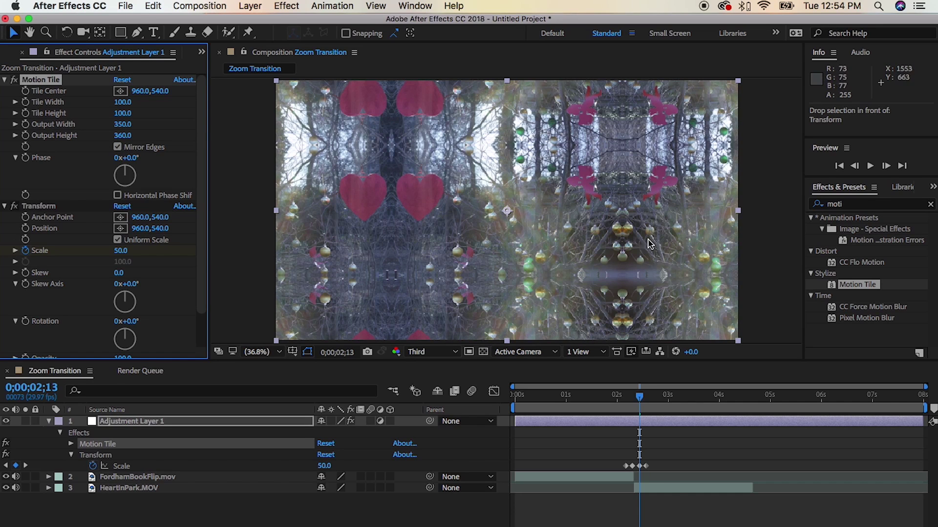
{"action": "left_click", "coordinate": [617, 398]}
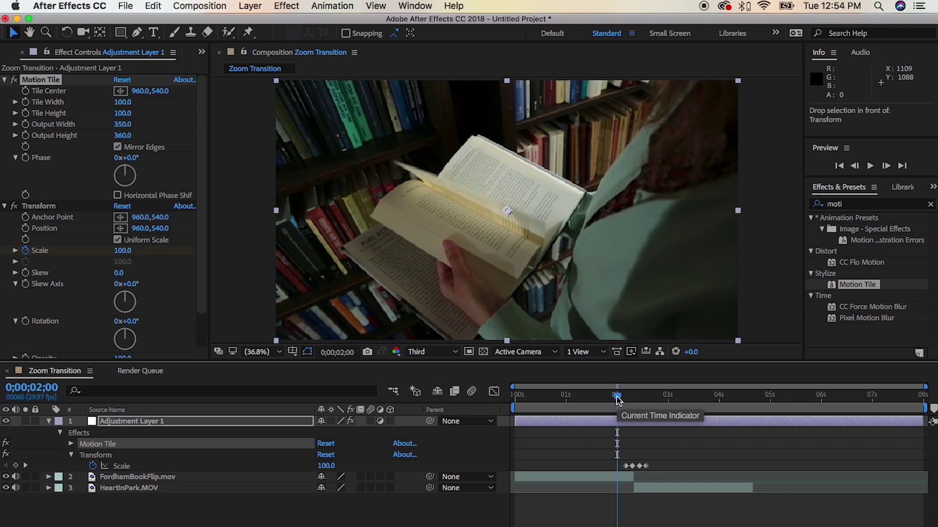
Step: Preview the transition from 0;00;02;00, then place the current time at 0;00;02;05
{"action": "key", "text": "space"}
{"action": "key", "text": "space"}
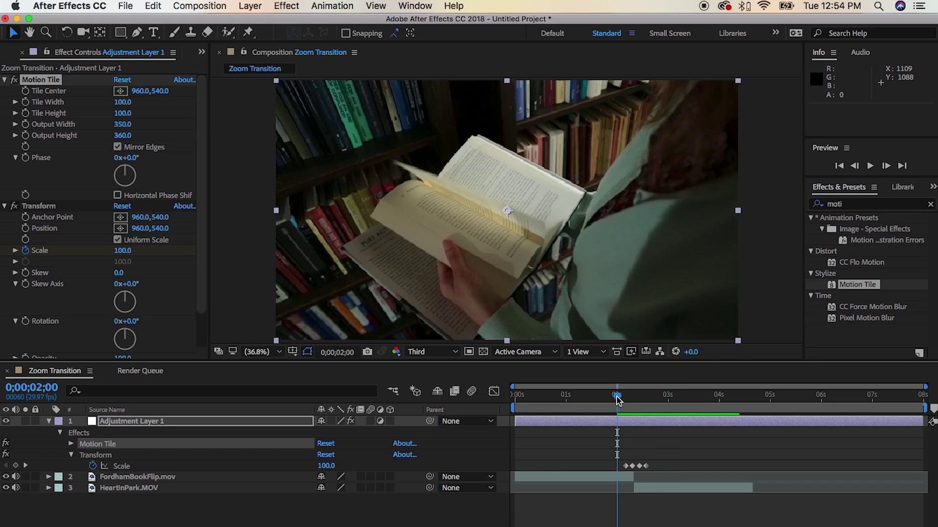
{"action": "key", "text": "space"}
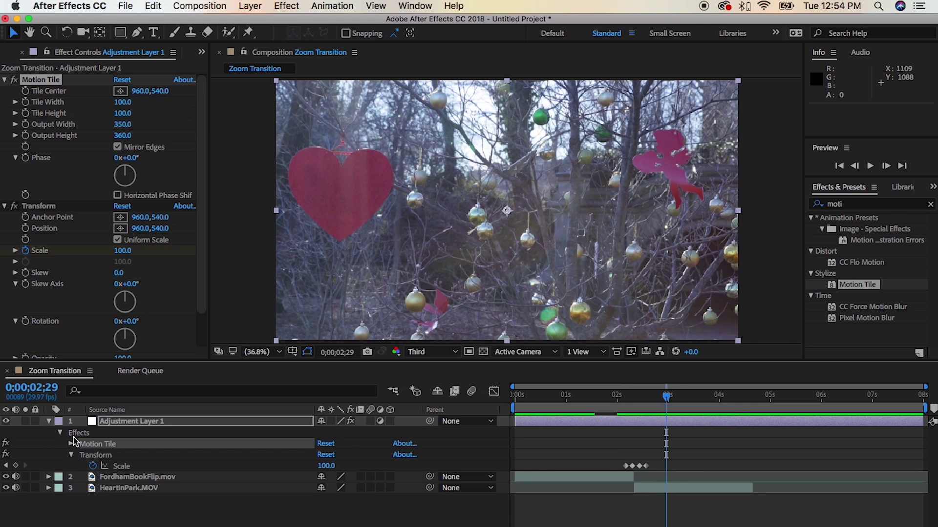
{"action": "left_click", "coordinate": [625, 396]}
Step: Trim the work area to 0;00;01;25–0;00;03;04 around the cut and loop-preview it
{"action": "left_click_drag", "start_coordinate": [513, 408], "coordinate": [614, 409]}
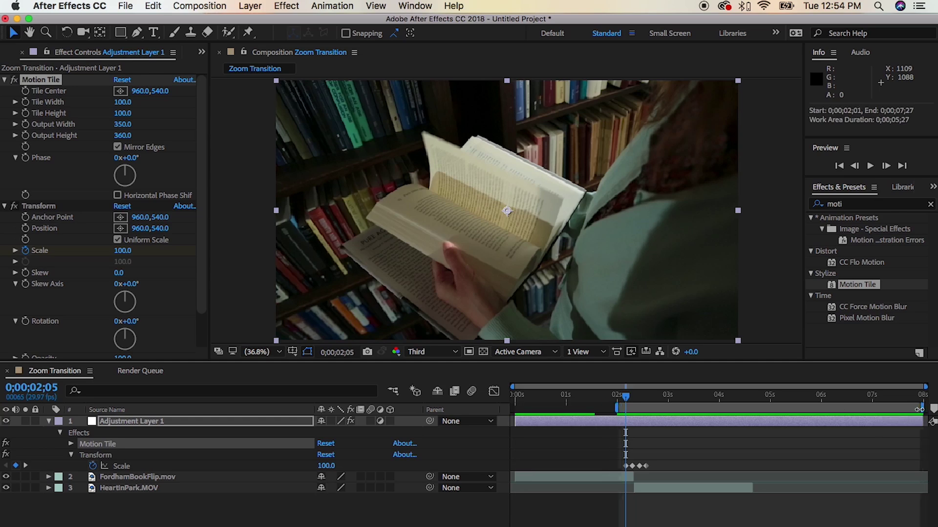
{"action": "left_click_drag", "start_coordinate": [916, 410], "coordinate": [663, 410]}
{"action": "key", "text": "space"}
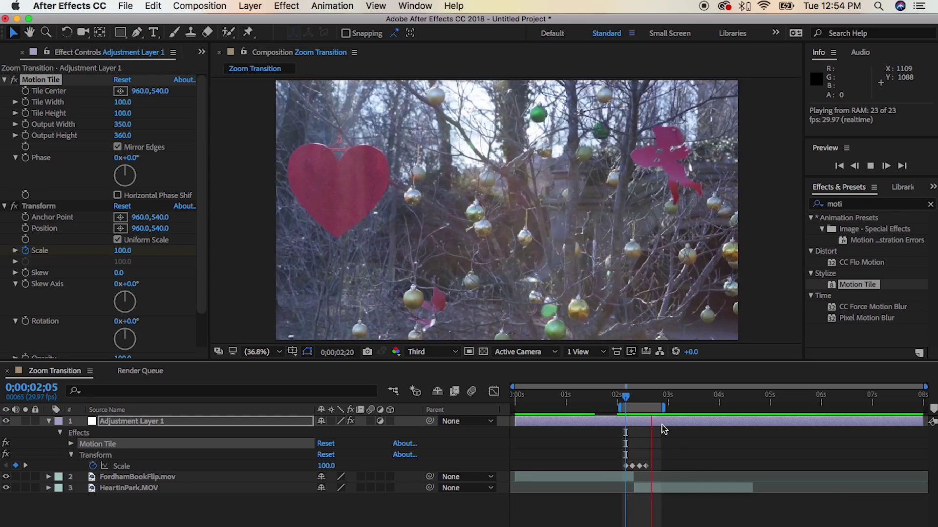
{"action": "left_click_drag", "start_coordinate": [664, 408], "coordinate": [677, 410]}
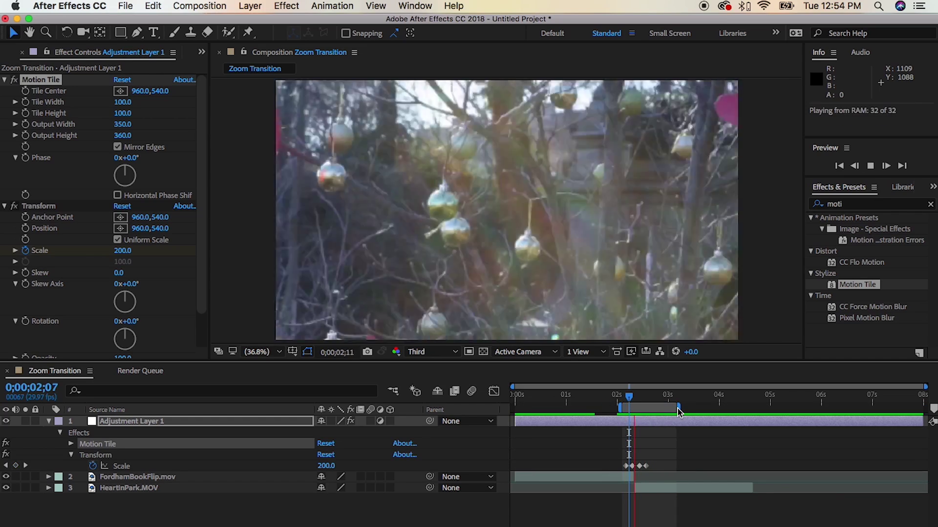
{"action": "key", "text": "space"}
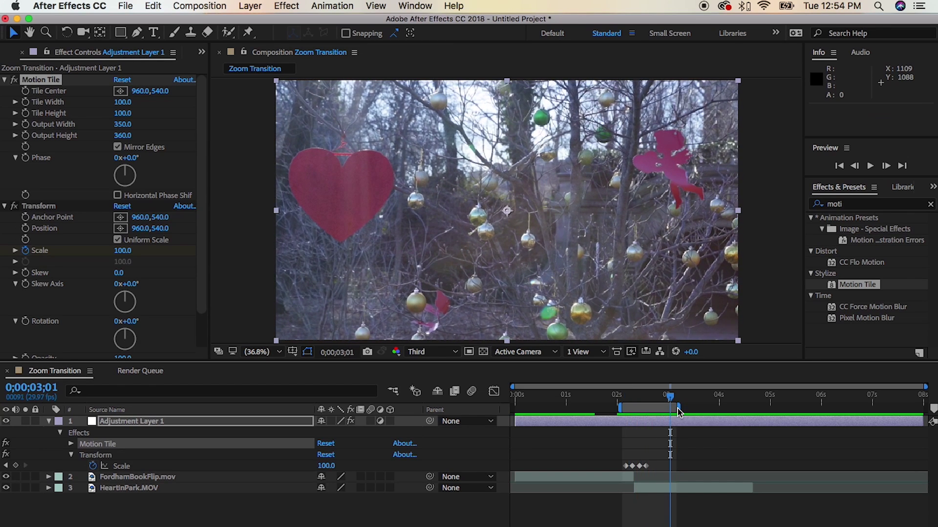
{"action": "left_click_drag", "start_coordinate": [620, 408], "coordinate": [606, 408]}
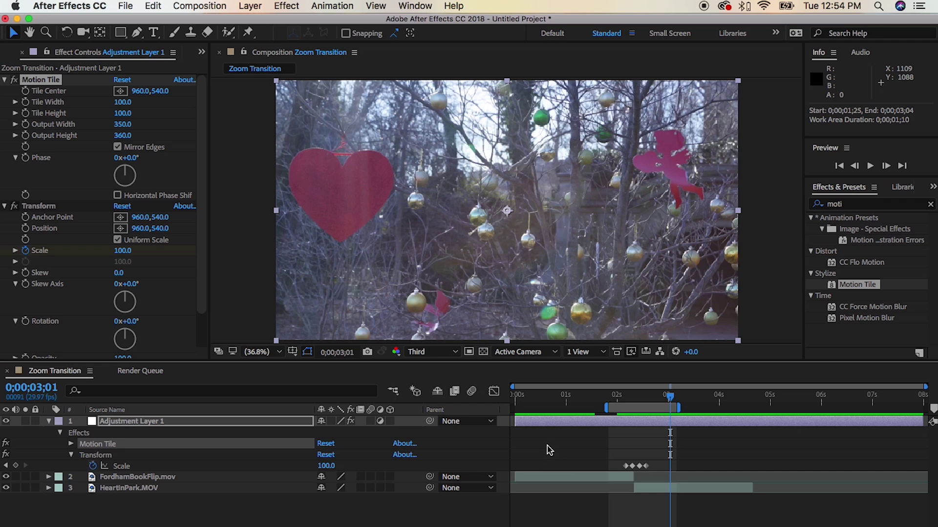
Step: Enable composition motion blur plus motion blur on the adjustment layer, FordhamBookFlip.mov and HeartInPark.MOV
{"action": "left_click", "coordinate": [472, 392]}
{"action": "left_click", "coordinate": [371, 421]}
{"action": "left_click", "coordinate": [371, 477]}
{"action": "left_click", "coordinate": [370, 488]}
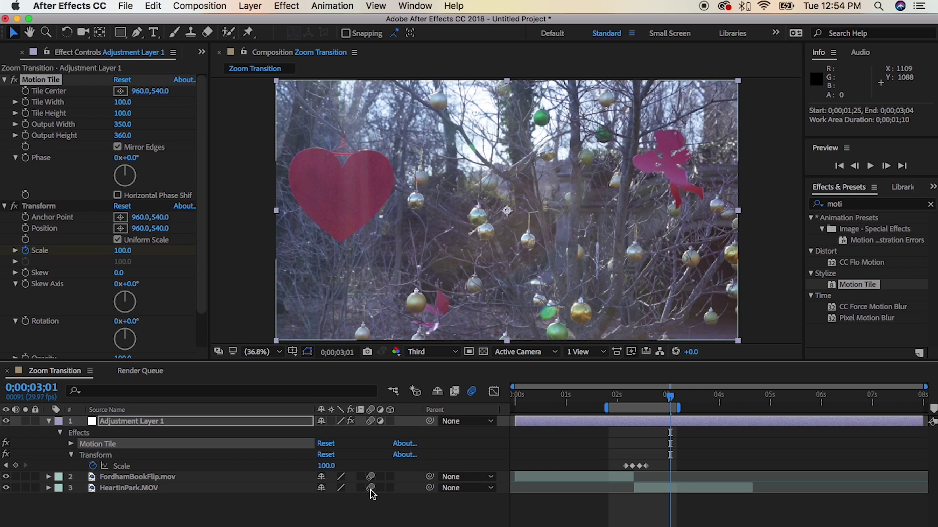
Step: Preview the motion-blurred transition from 0;00;02;01 and select all four Scale keyframes
{"action": "left_click", "coordinate": [620, 403]}
{"action": "key", "text": "space"}
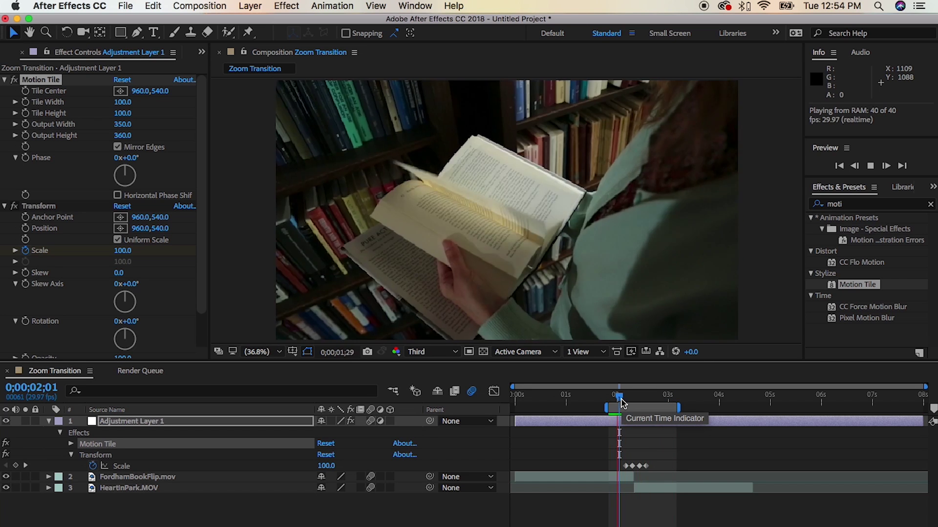
{"action": "left_click_drag", "start_coordinate": [626, 460], "coordinate": [650, 469]}
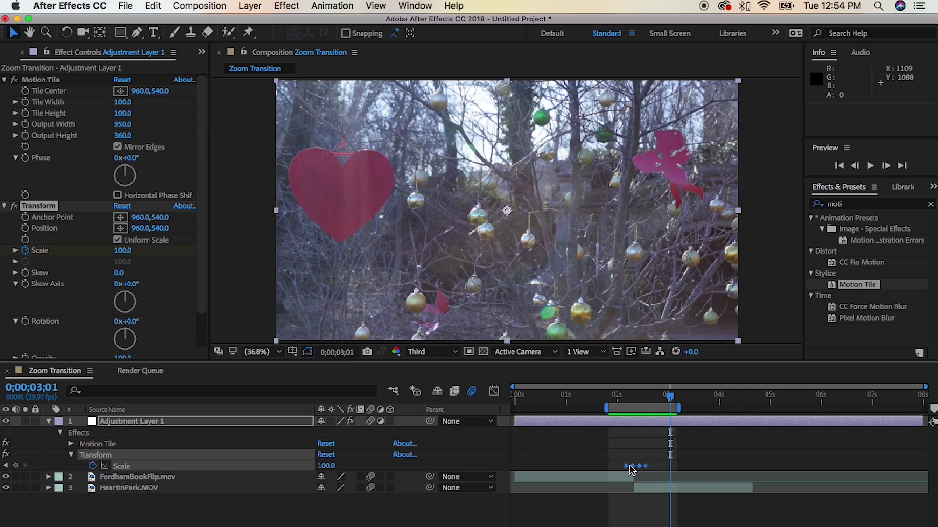
Step: Apply Easy Ease to the four Scale keyframes and preview the zoom from 0;00;02;00
{"action": "right_click", "coordinate": [627, 470]}
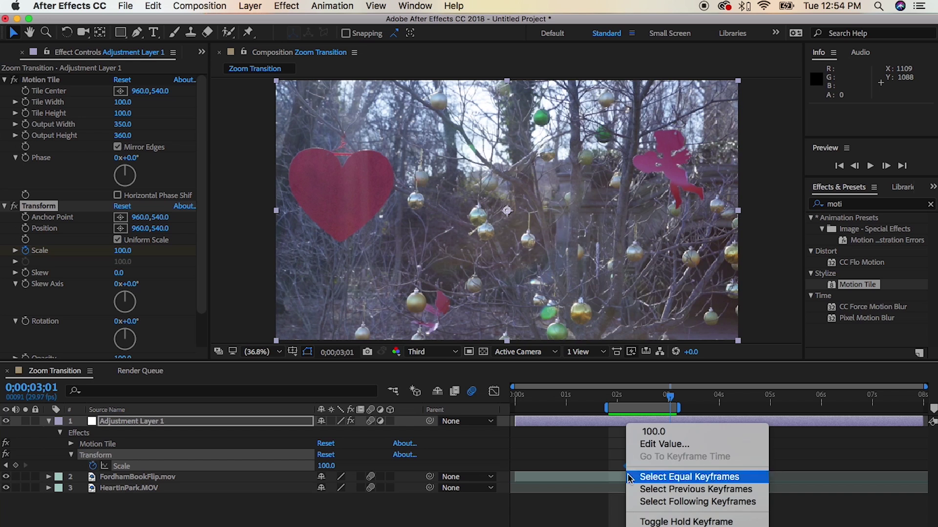
{"action": "mouse_move", "coordinate": [632, 525]}
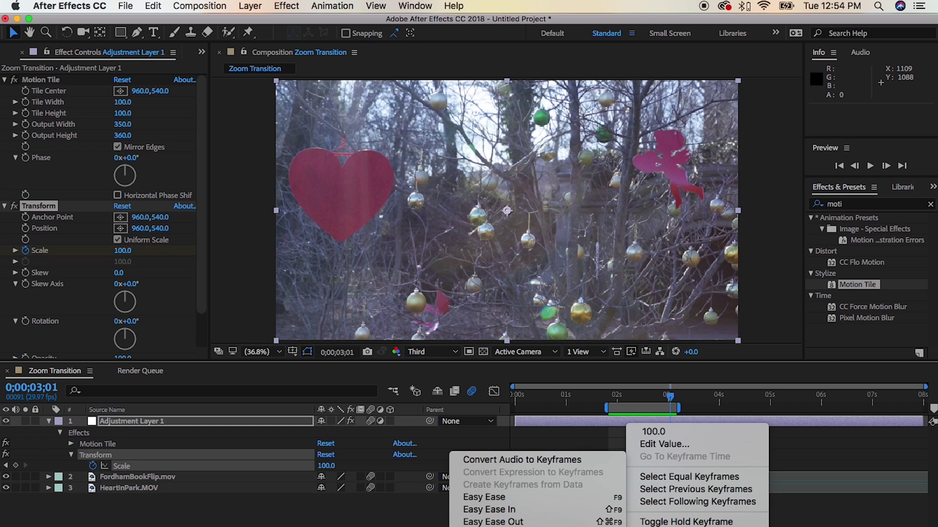
{"action": "left_click", "coordinate": [531, 498]}
{"action": "left_click", "coordinate": [618, 397]}
{"action": "key", "text": "space"}
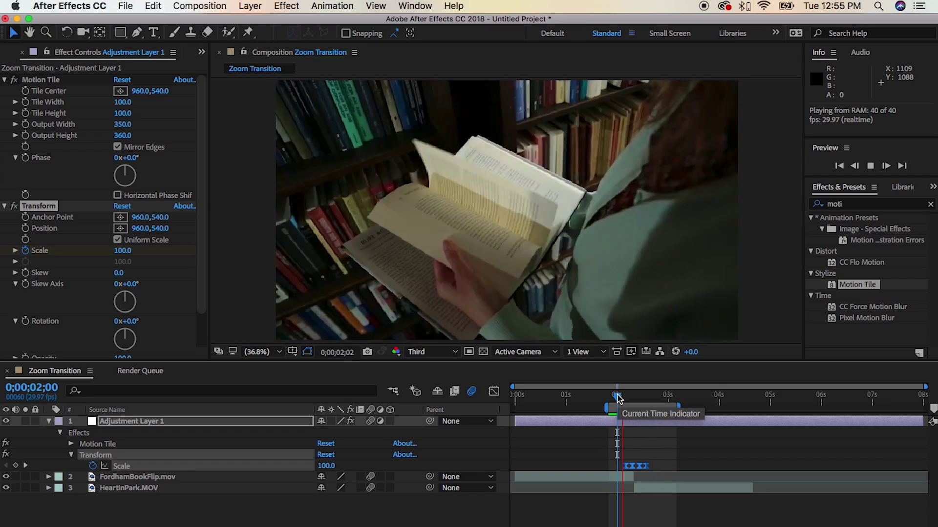